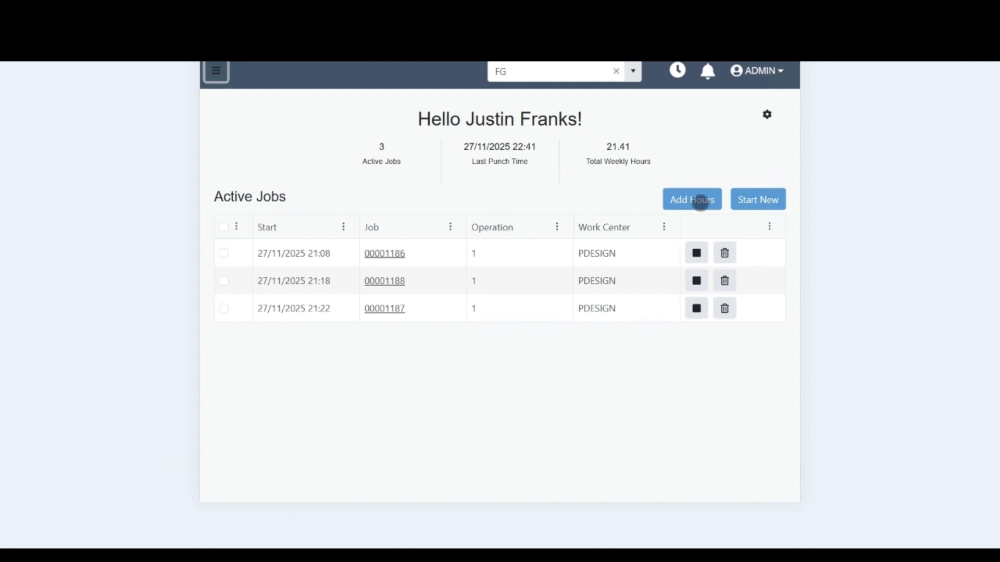
Start a new hours entry for job 1175 and choose operation 1 (PDESIGN) from its job allocations.
click(697, 201)
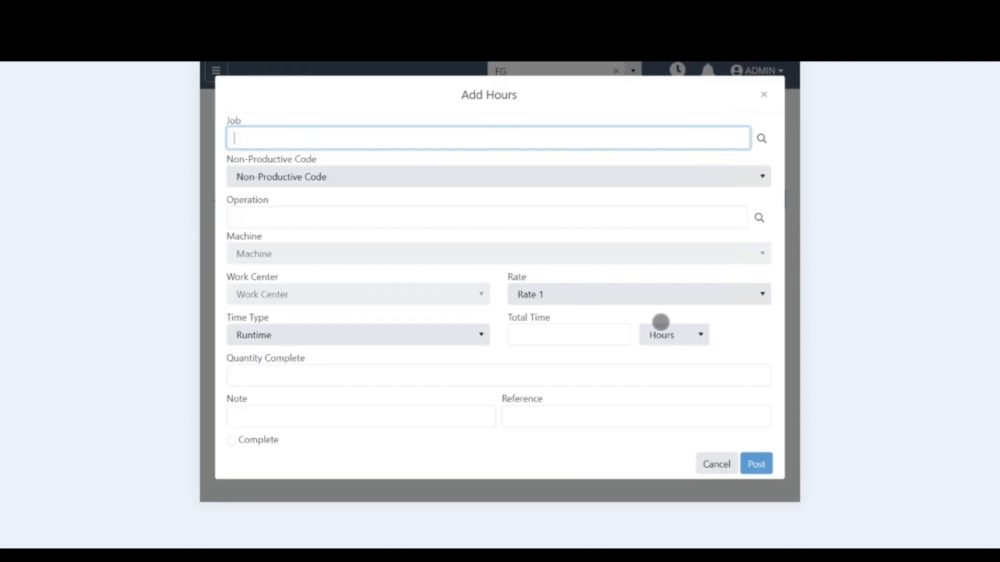
text(118)
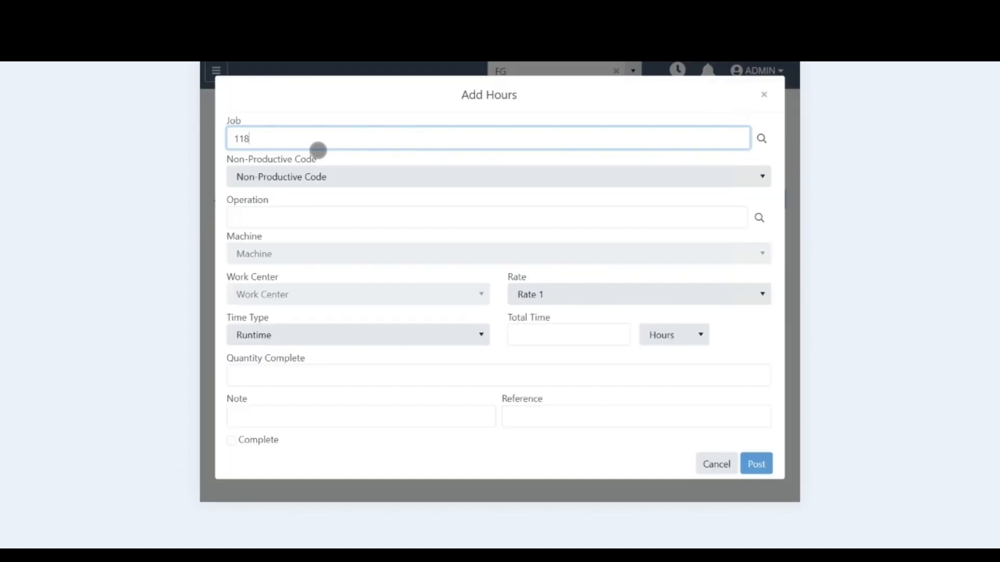
key(BackSpace)
text(75)
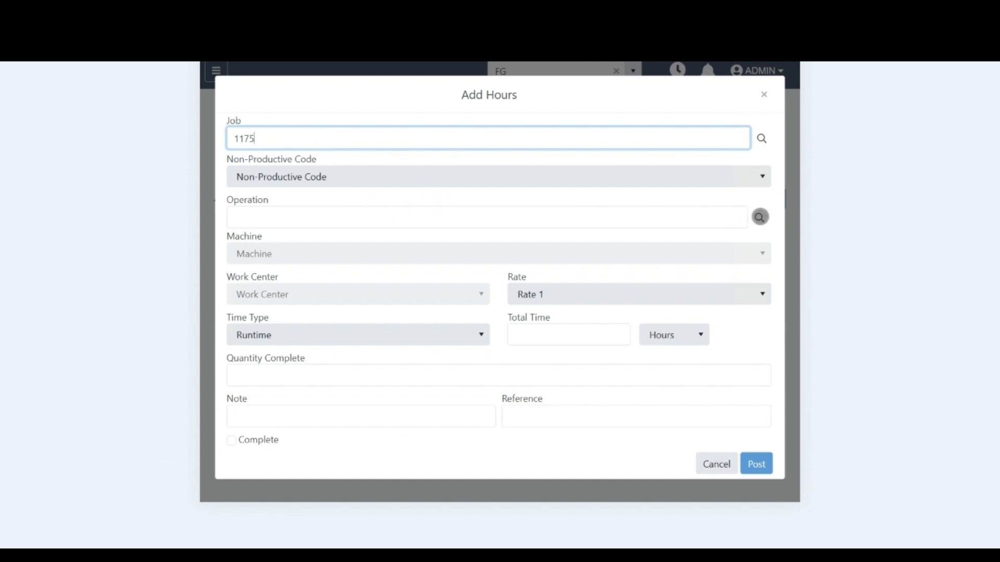
click(760, 217)
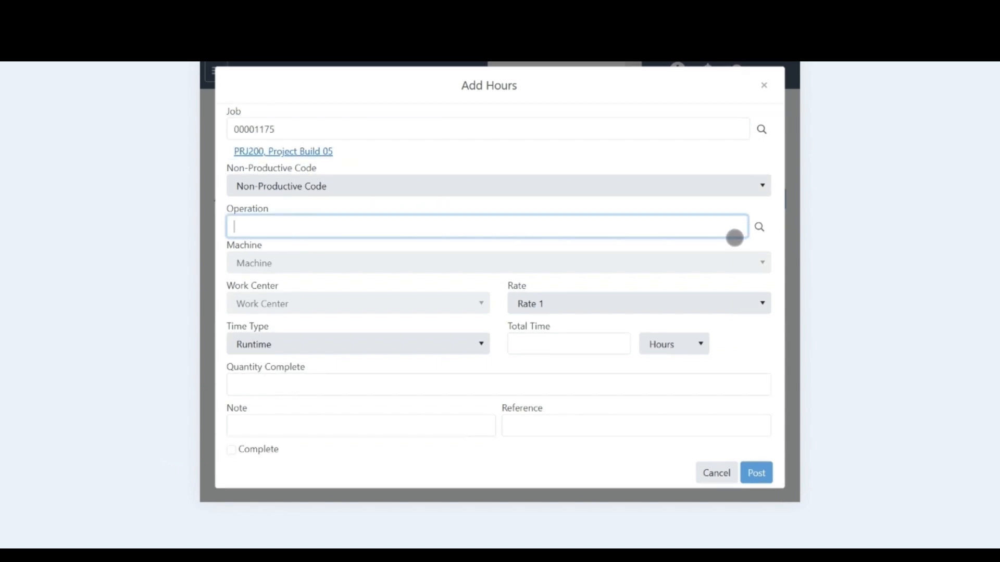
click(758, 228)
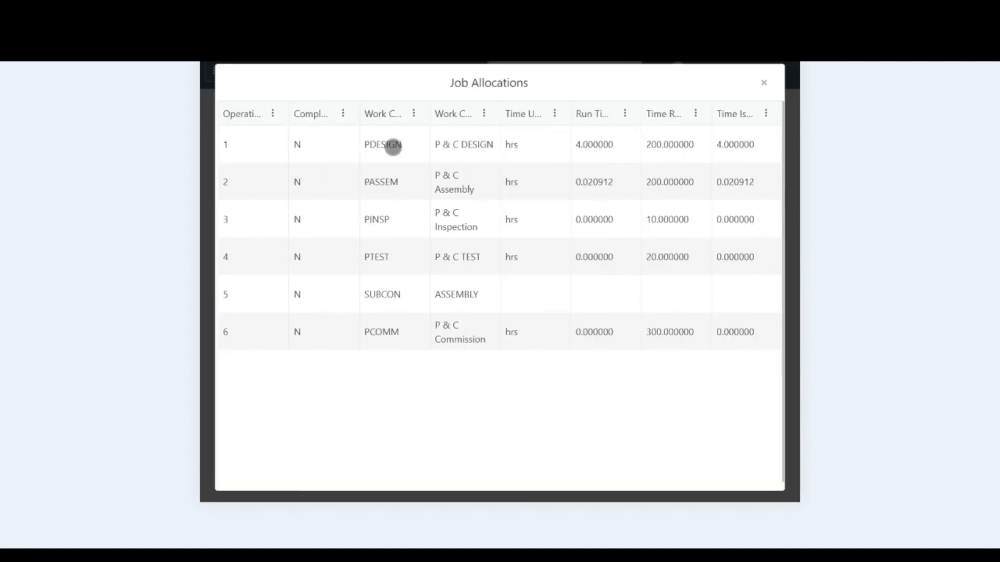
click(356, 150)
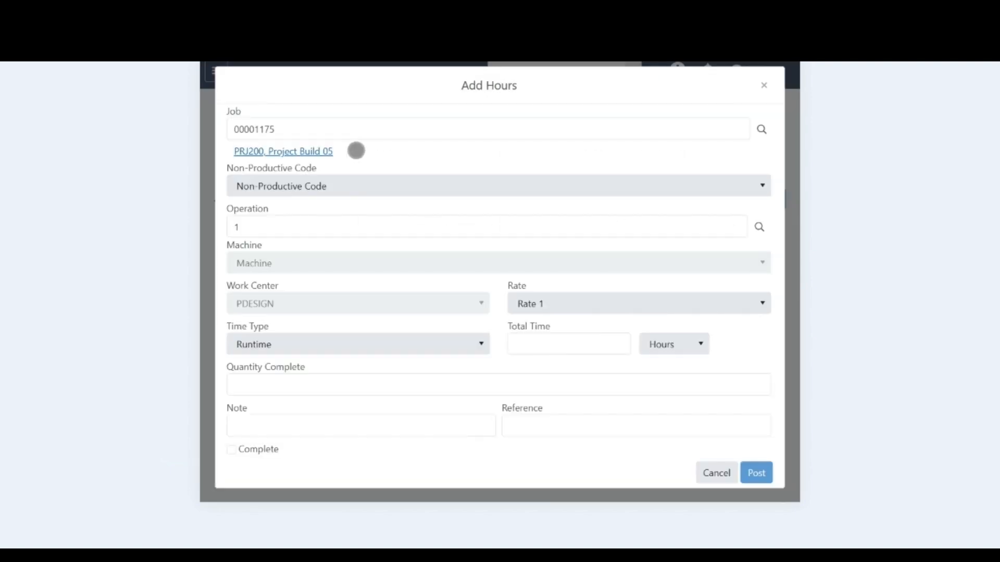
Set the total time to 2 hours, enter "mobile application" as both note and reference, and post the entry.
click(535, 340)
text(2)
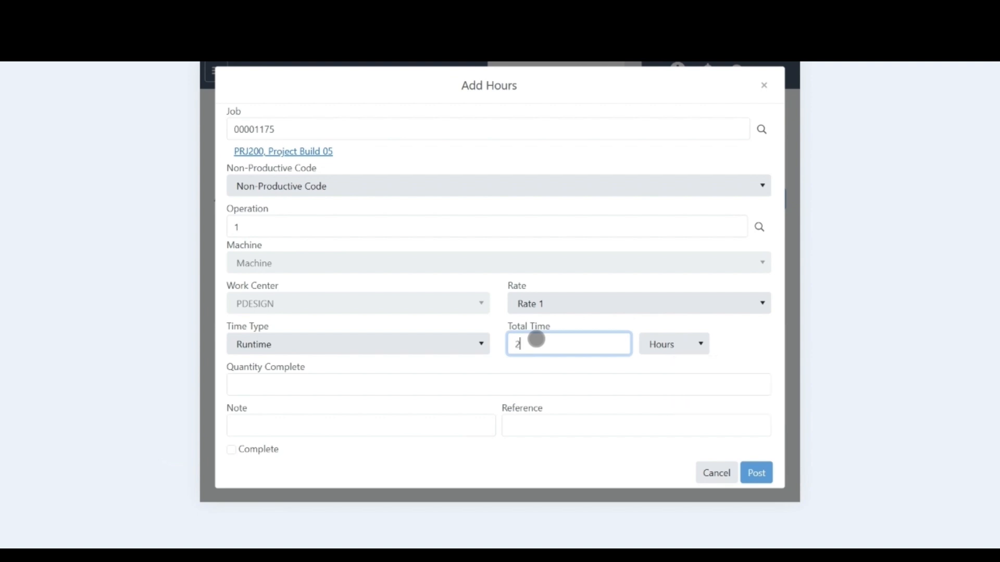
click(283, 431)
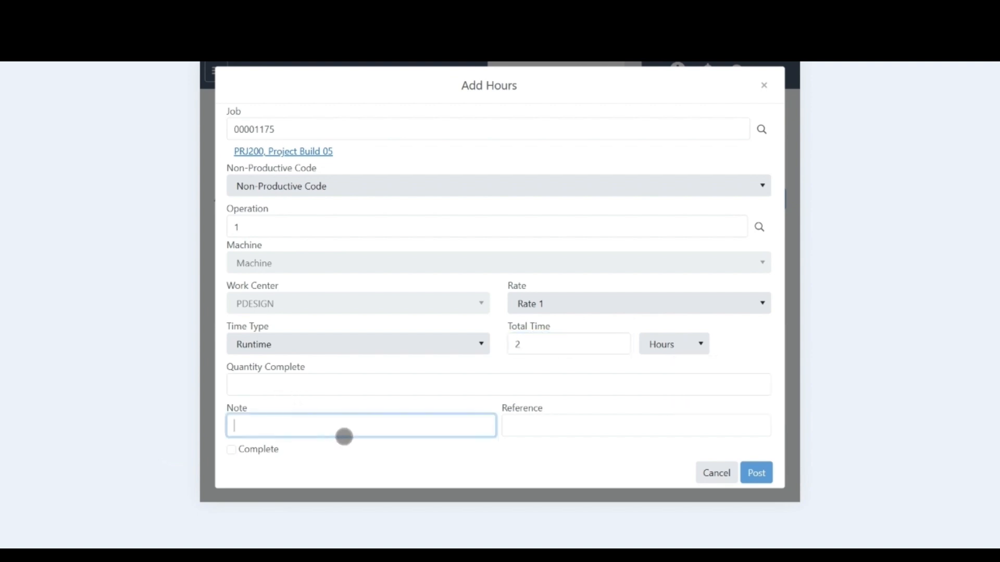
text(mobile application)
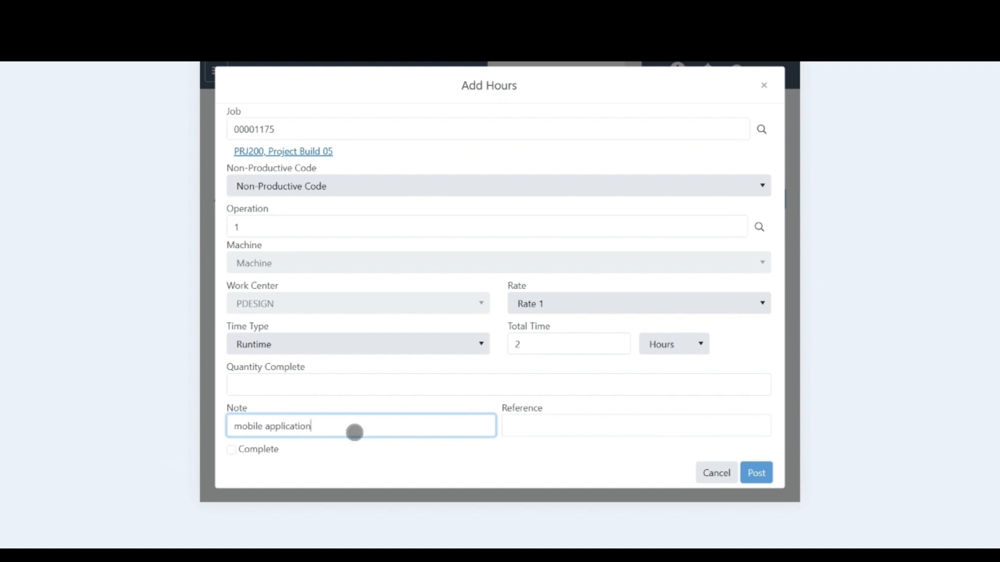
click(598, 430)
text(m)
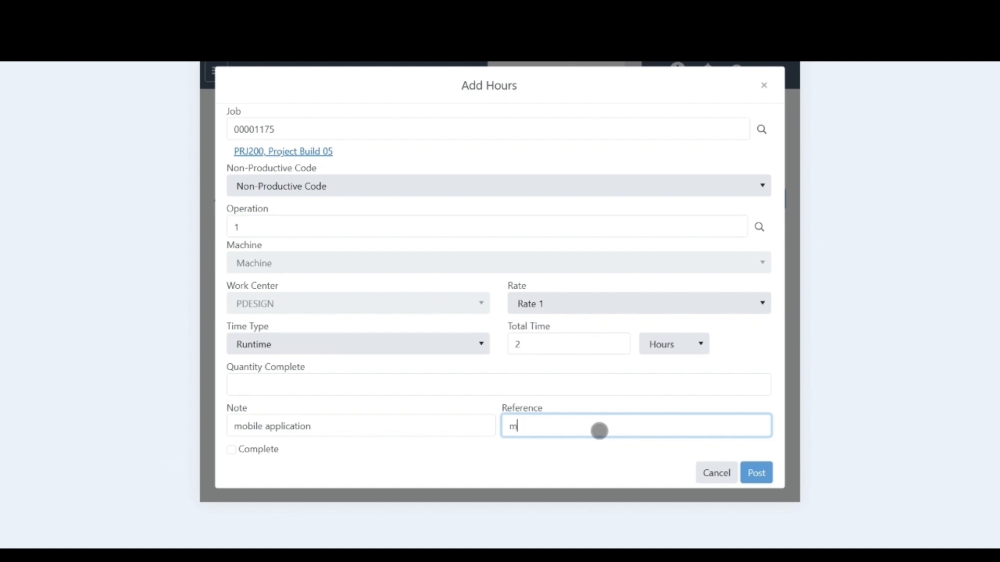
text(obile application)
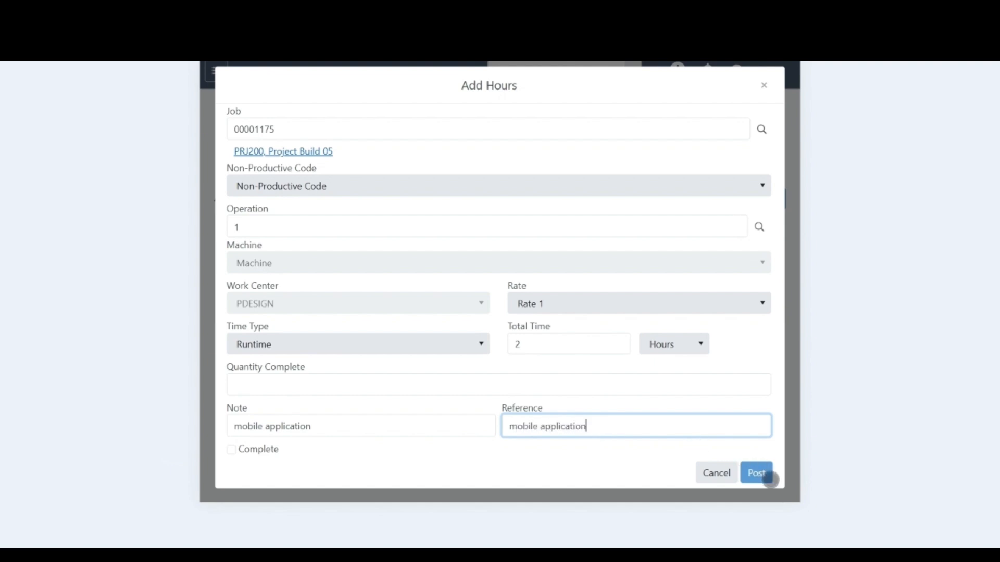
click(758, 472)
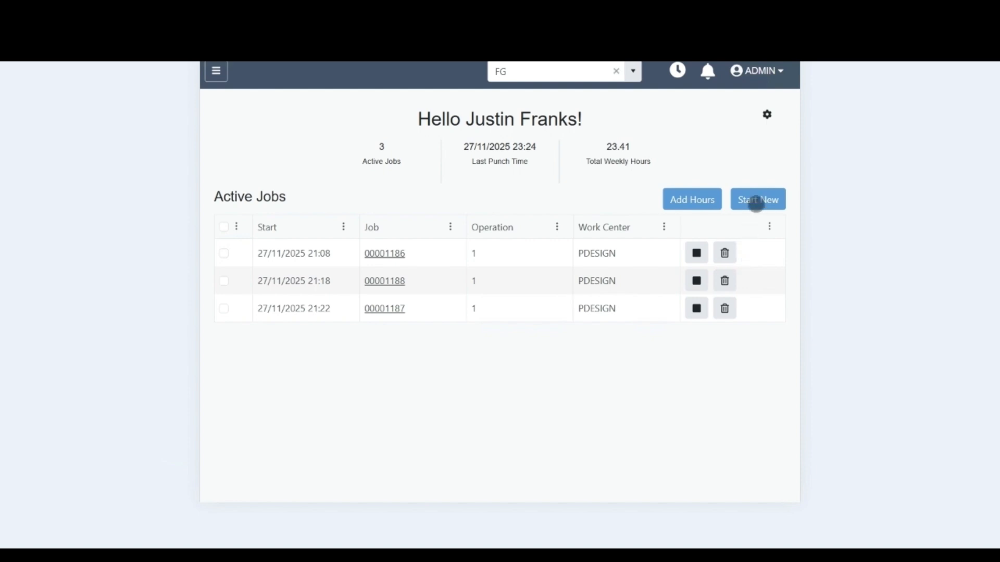
Start a new active job for job 1175, operation 1, with Runtime as time type and Rate 1.
click(757, 205)
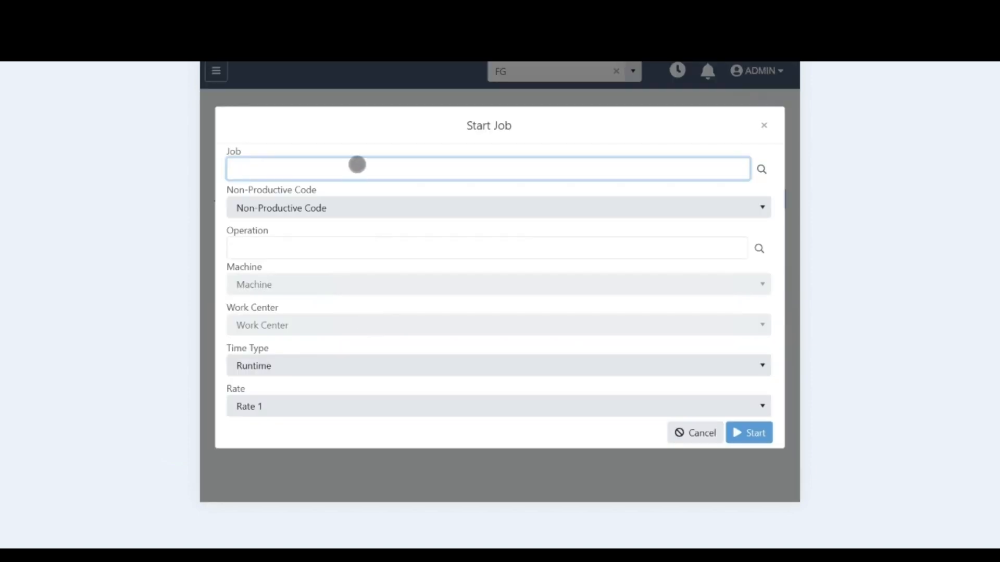
text(1175)
key(Tab)
key(Tab)
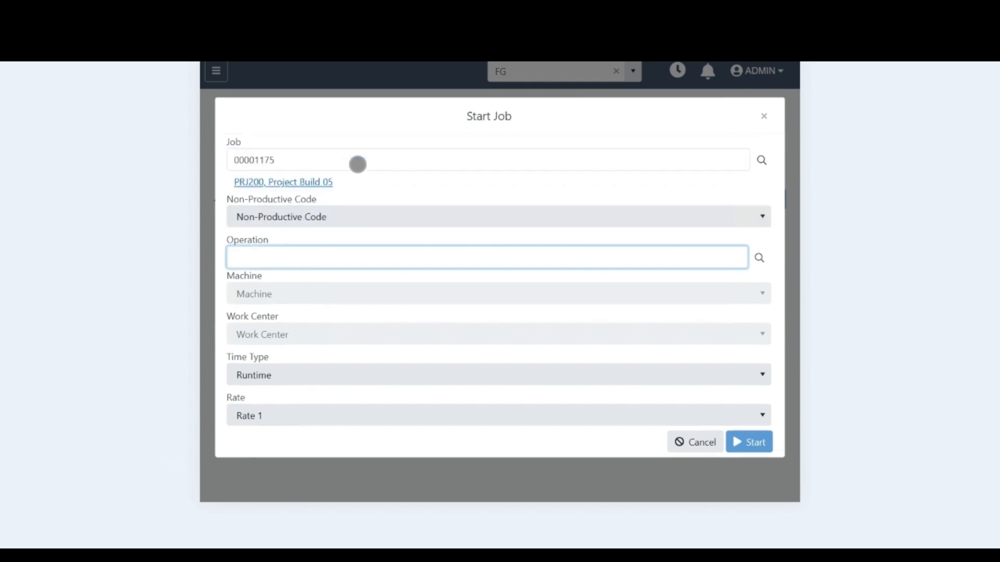
text(1)
key(Tab)
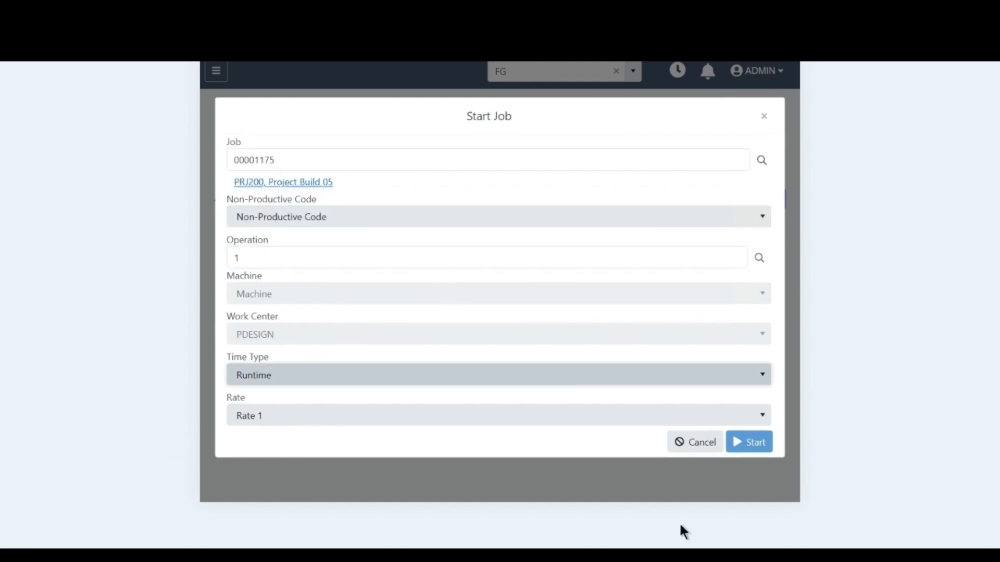
click(755, 443)
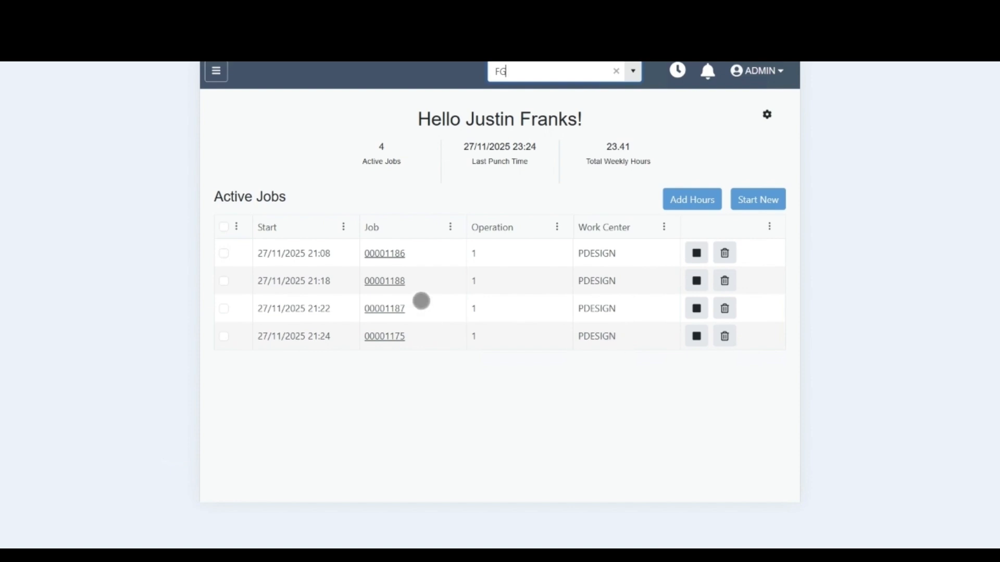
Stop active job 00001188 with the note "mobiles" and the reference "mobile", and save it.
click(224, 281)
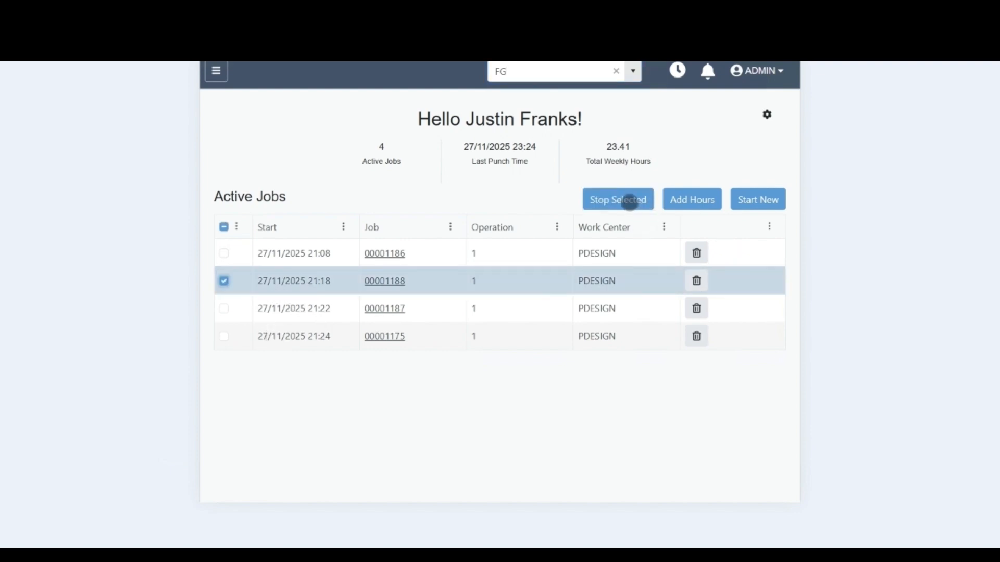
click(630, 203)
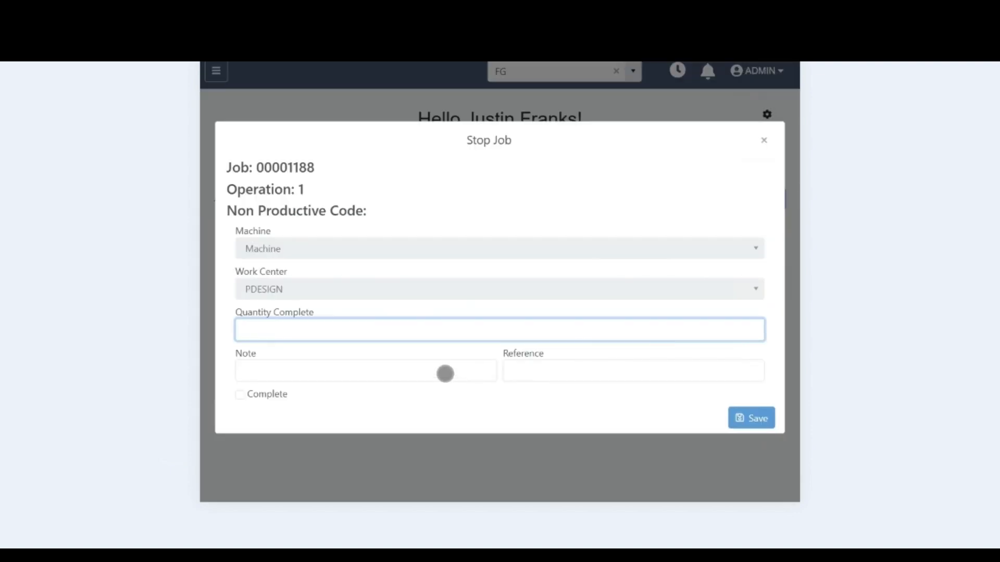
click(445, 373)
text(m)
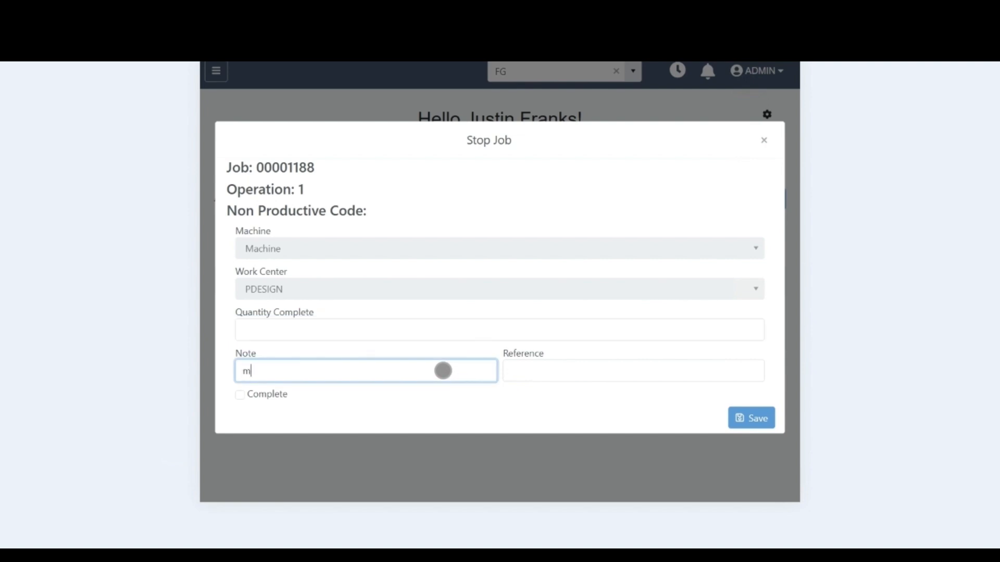
text(obiles)
click(544, 374)
text(mobile)
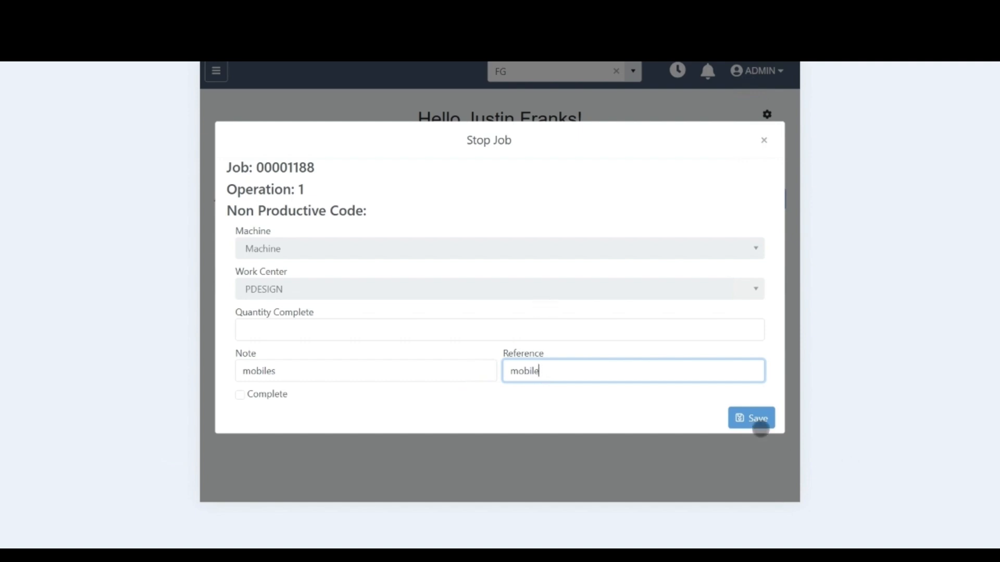
click(748, 417)
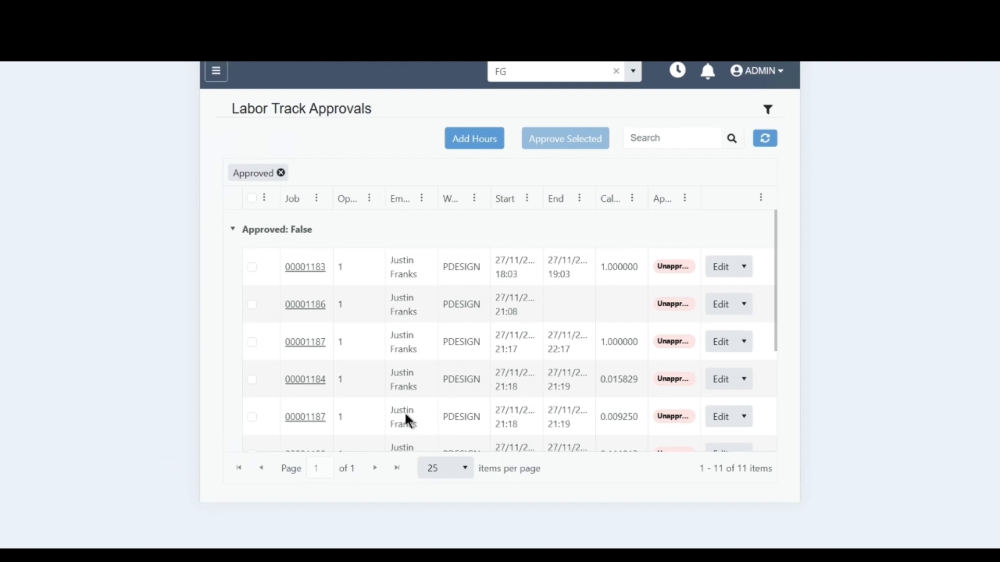
Review the approved and unapproved groups of labor entries in Labor Track Approvals.
click(233, 229)
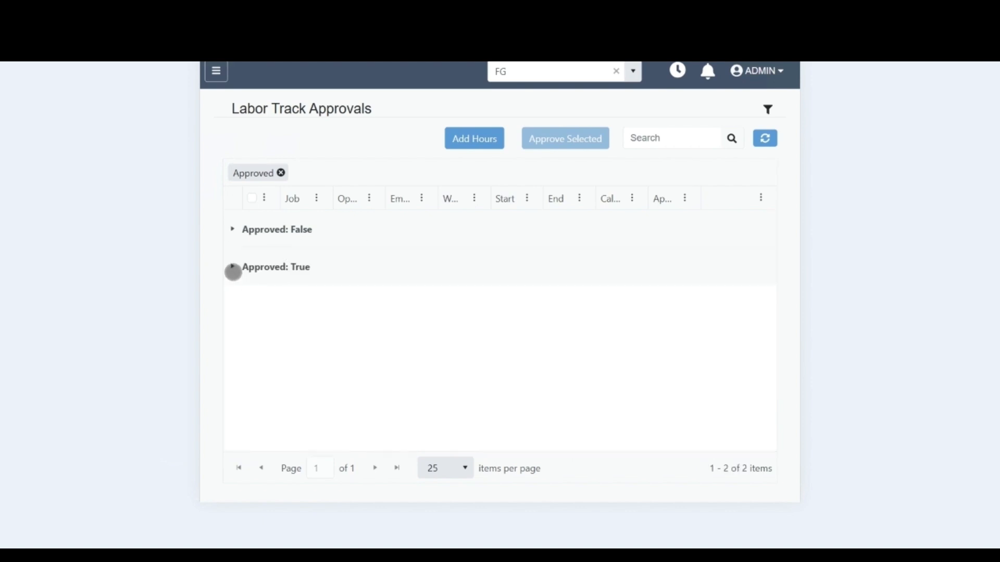
click(230, 270)
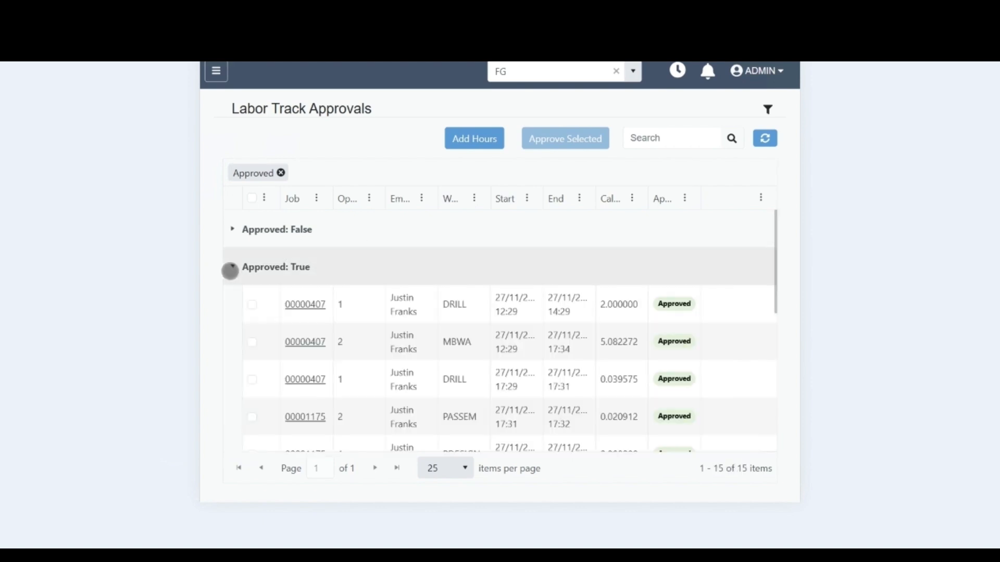
click(233, 229)
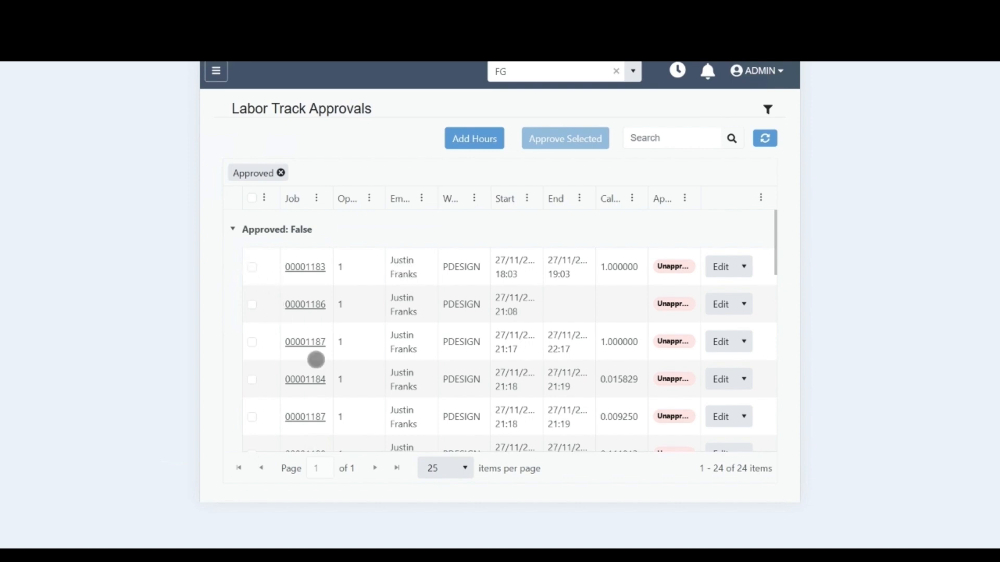
Try to approve the unapproved labor entry for job 00001183 and check the approved group.
key(space)
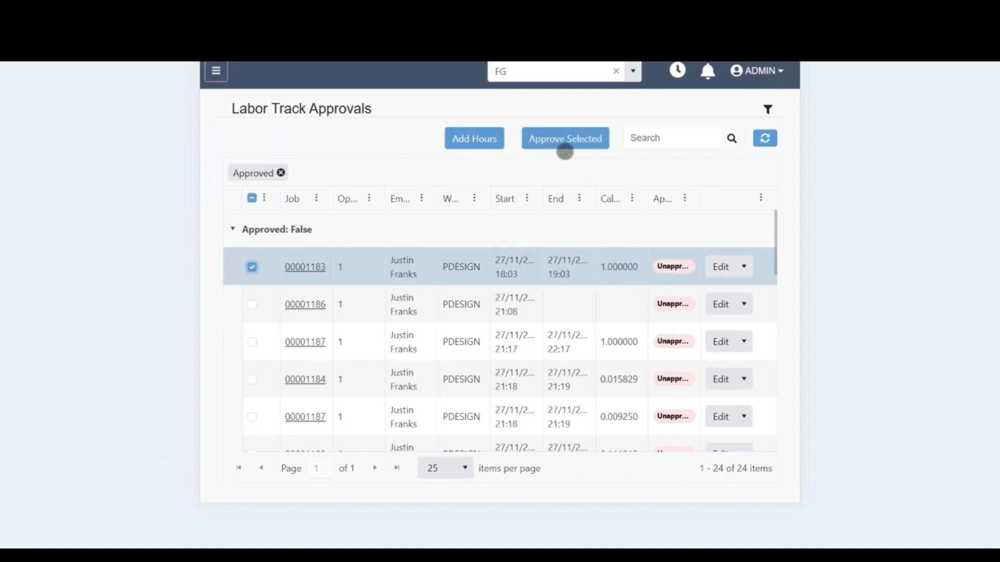
click(565, 139)
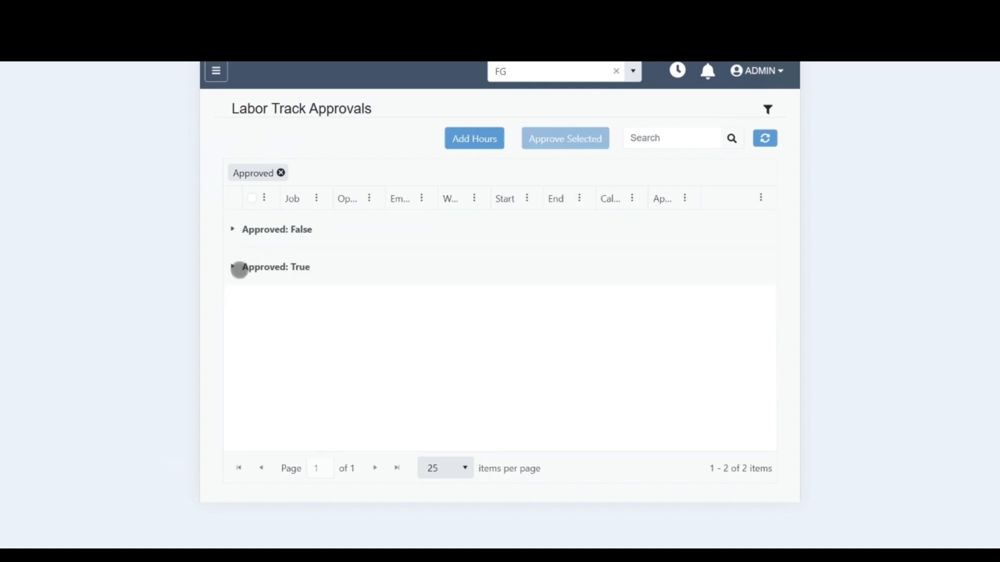
click(239, 269)
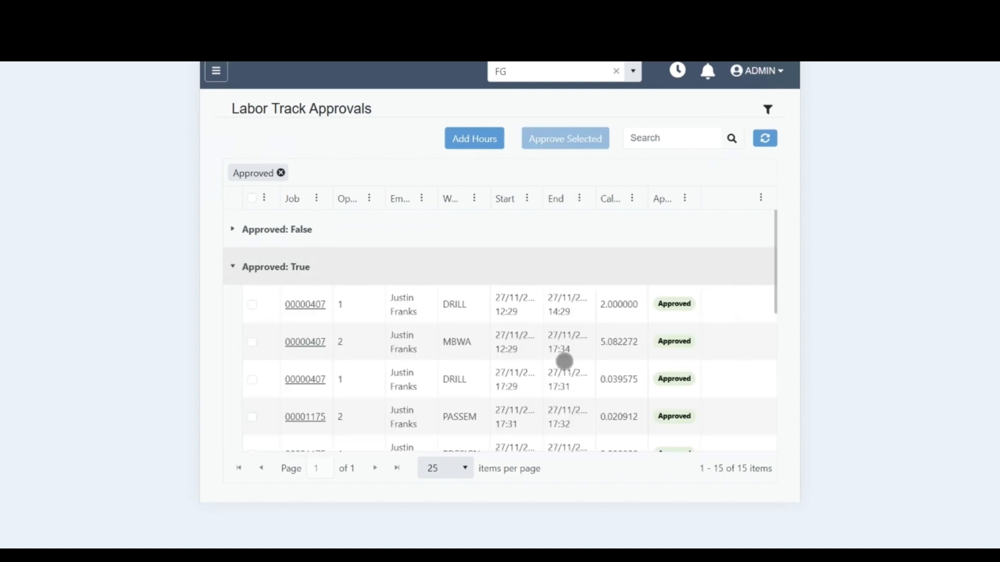
Examine the hours details and job allocations of the first unapproved job 00001187 entry, and leave without saving.
click(231, 227)
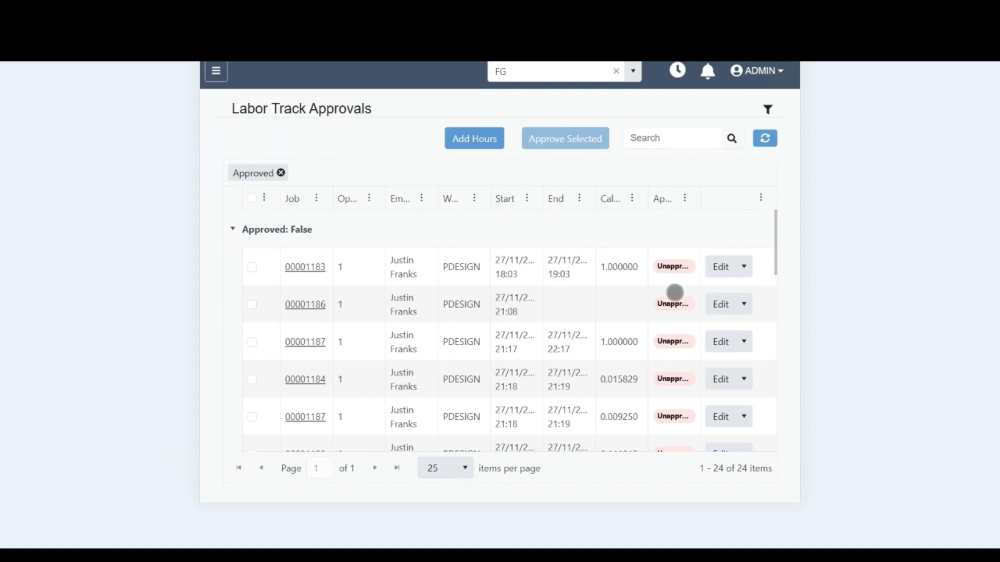
click(729, 343)
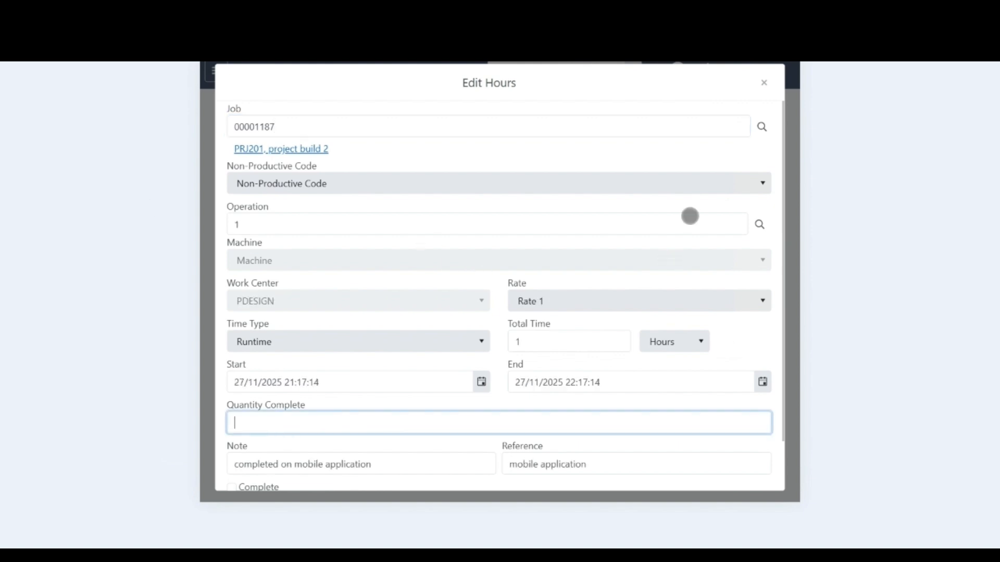
click(759, 224)
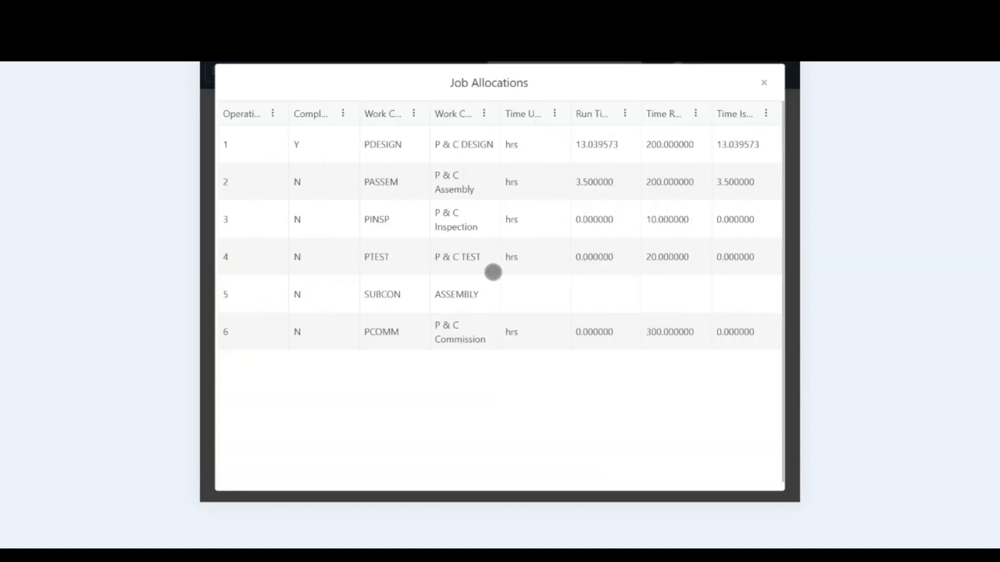
click(763, 83)
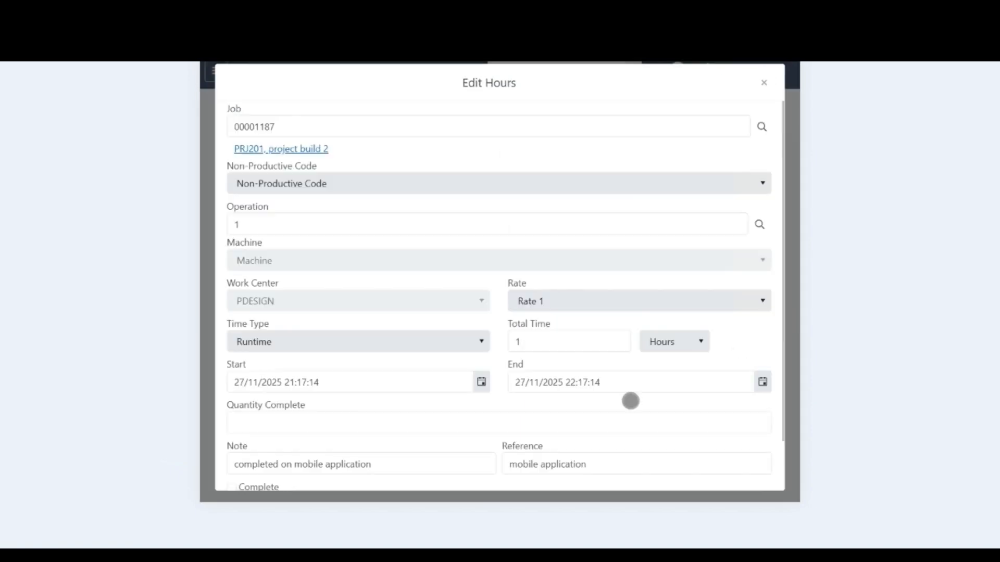
click(564, 346)
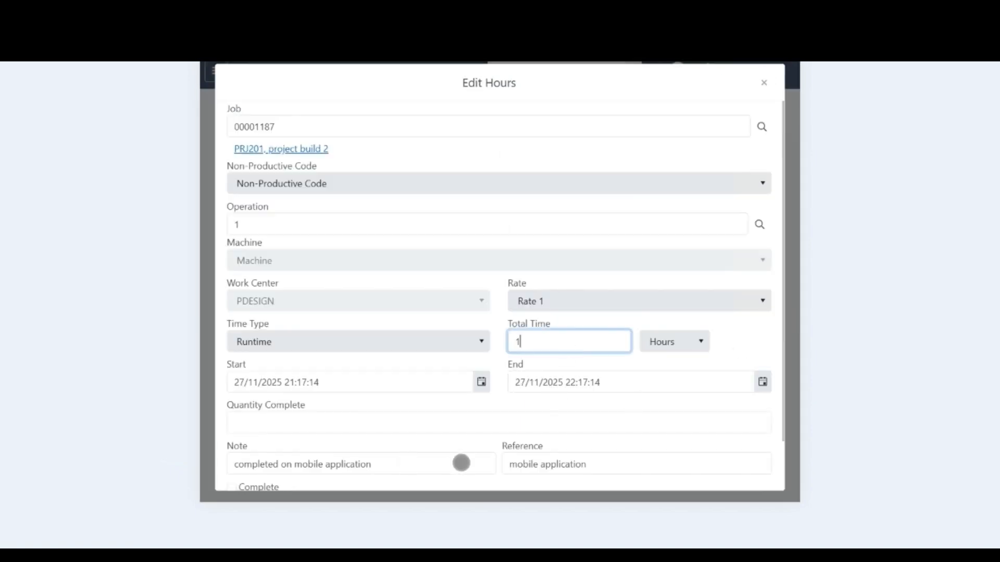
scroll(491, 460, down, 2)
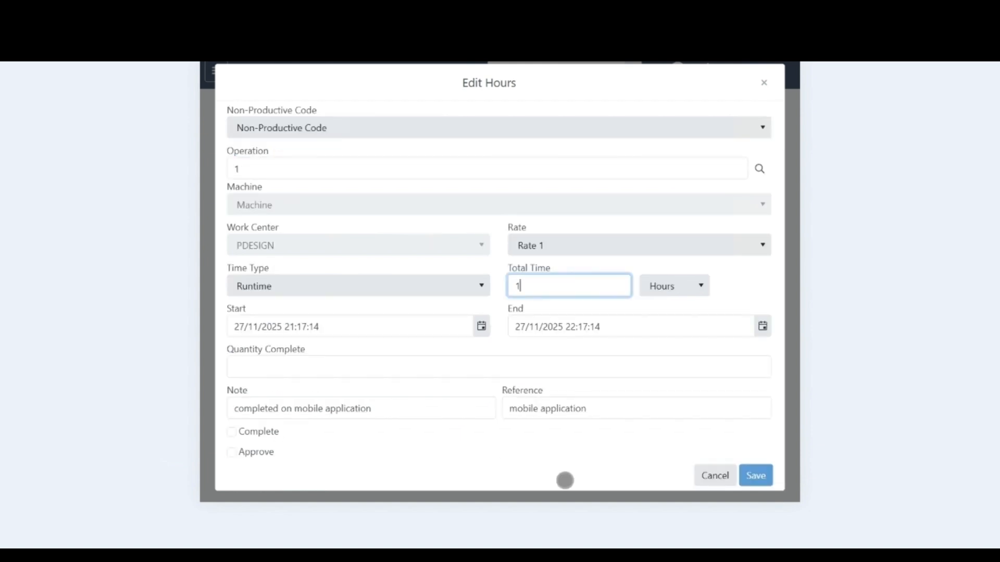
click(715, 474)
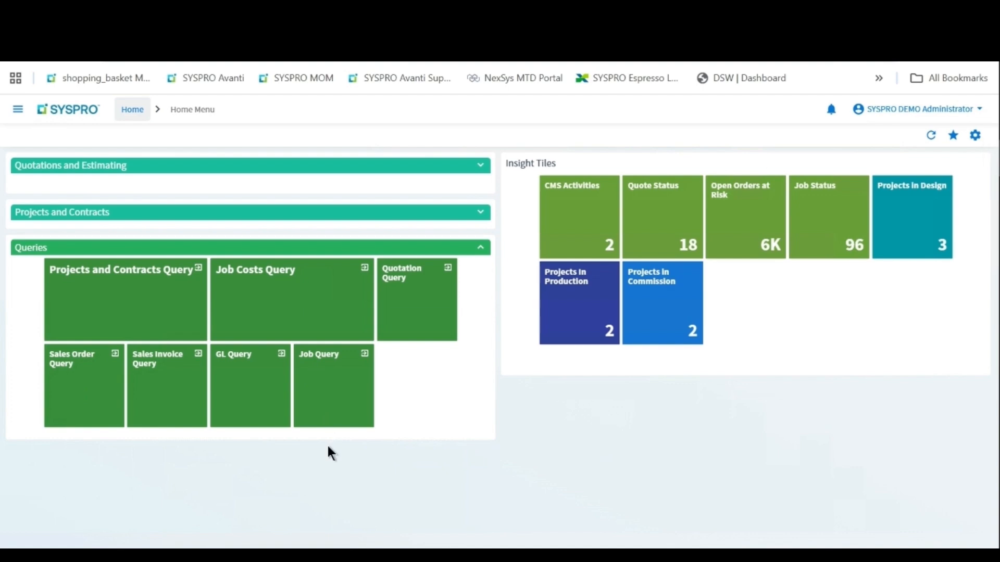
Look up contract 20251103 in the Projects and Contracts Query, view jobs 00001187 and 00001186, and open the cost breakdown for 00001186.
click(138, 296)
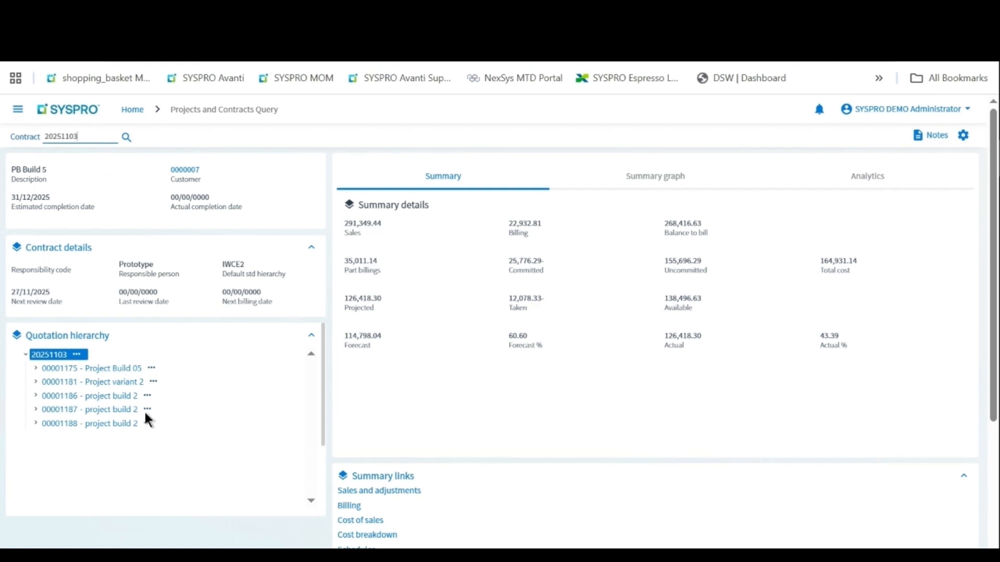
click(68, 410)
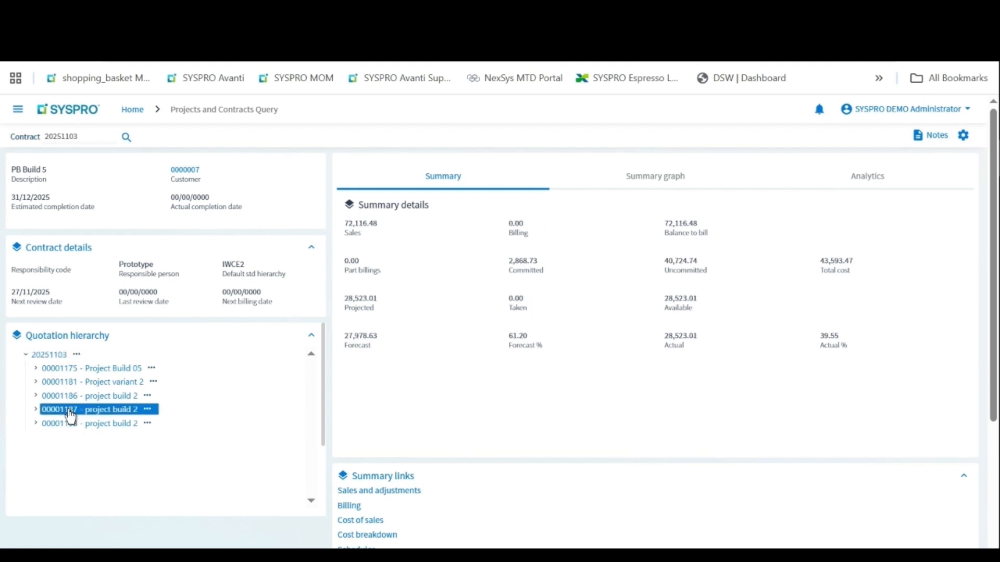
click(70, 396)
scroll(675, 458, down, 2)
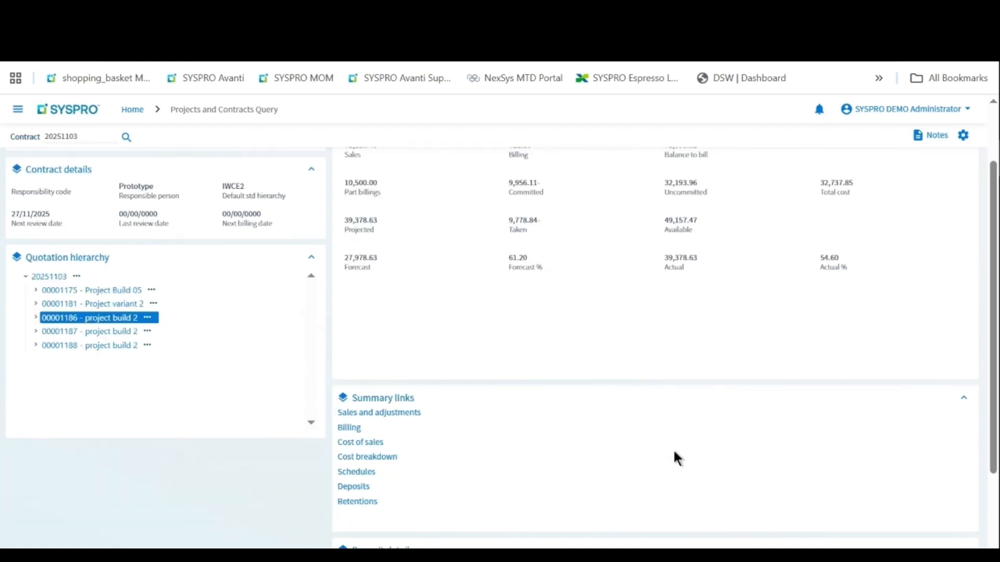
click(367, 458)
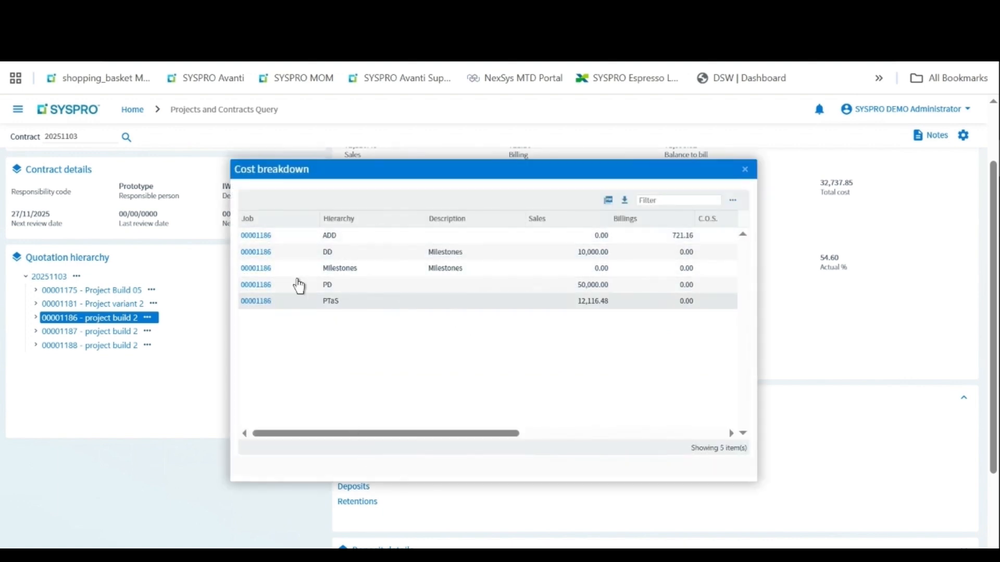
Query job 00001186 from the ADD line of the cost breakdown and review its WIP values and expected costs.
click(266, 238)
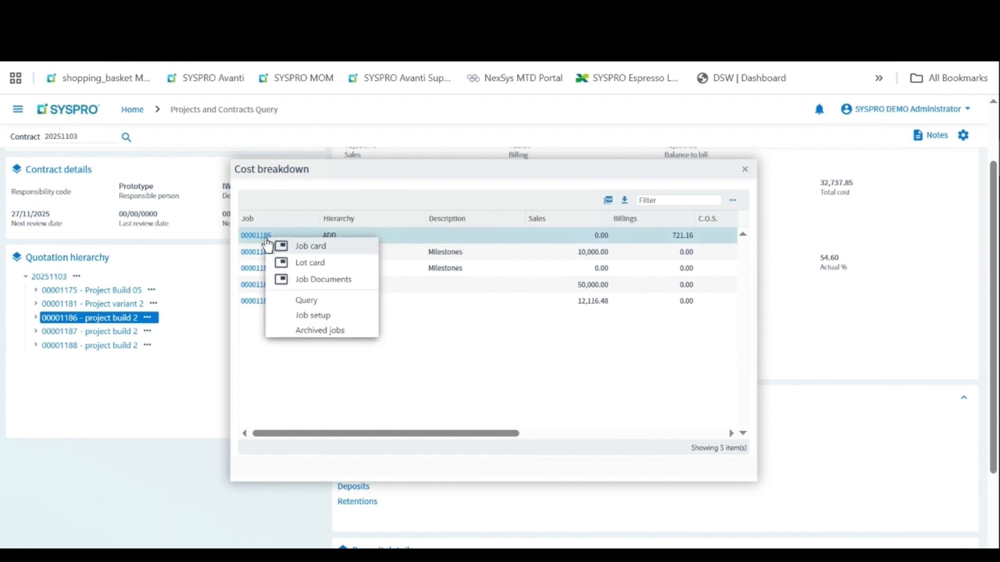
click(308, 302)
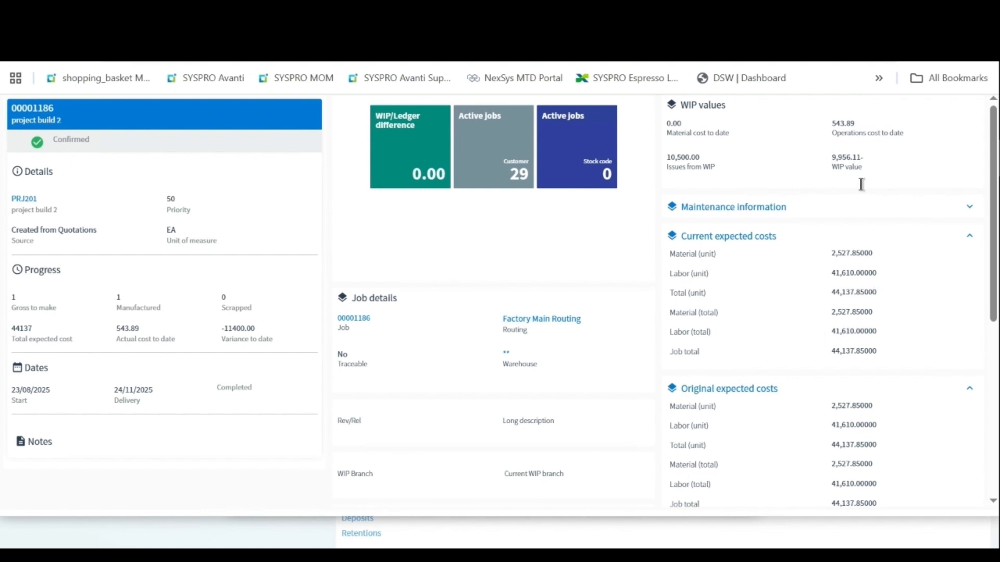
scroll(988, 328, down, 2)
scroll(987, 328, down, 5)
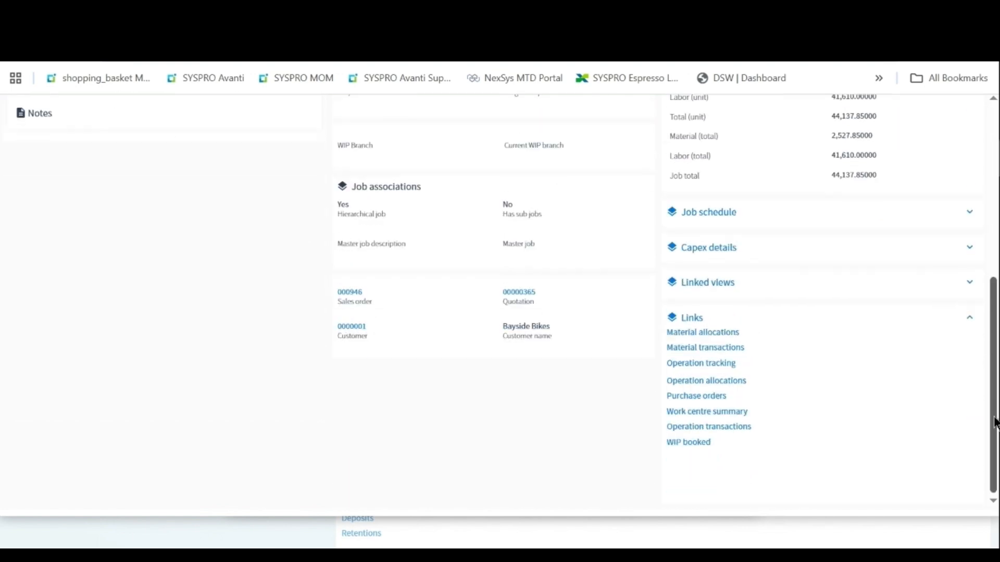
Examine the job's operation tracking and open the entry for operation 1 at work center PDESIGN.
click(691, 366)
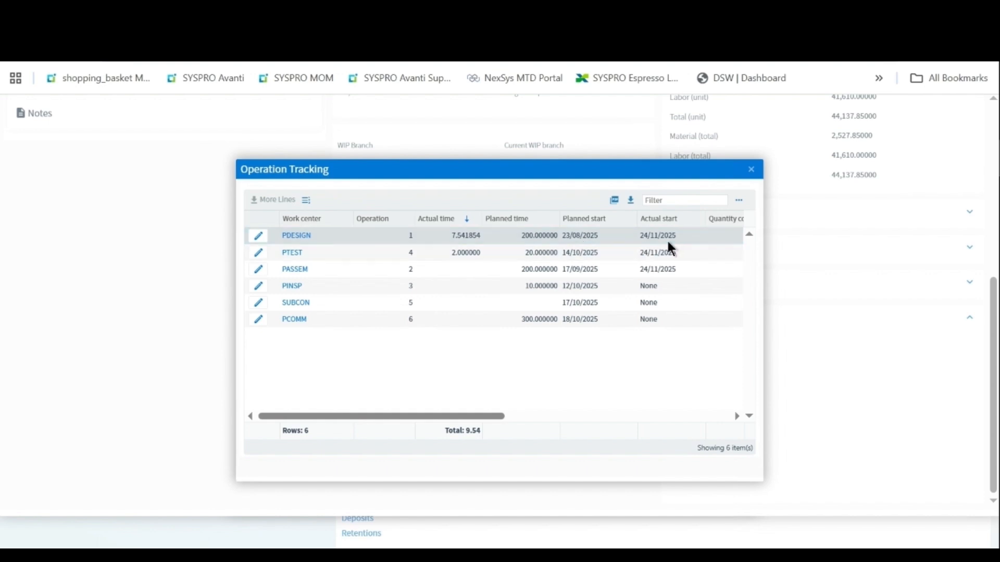
click(259, 238)
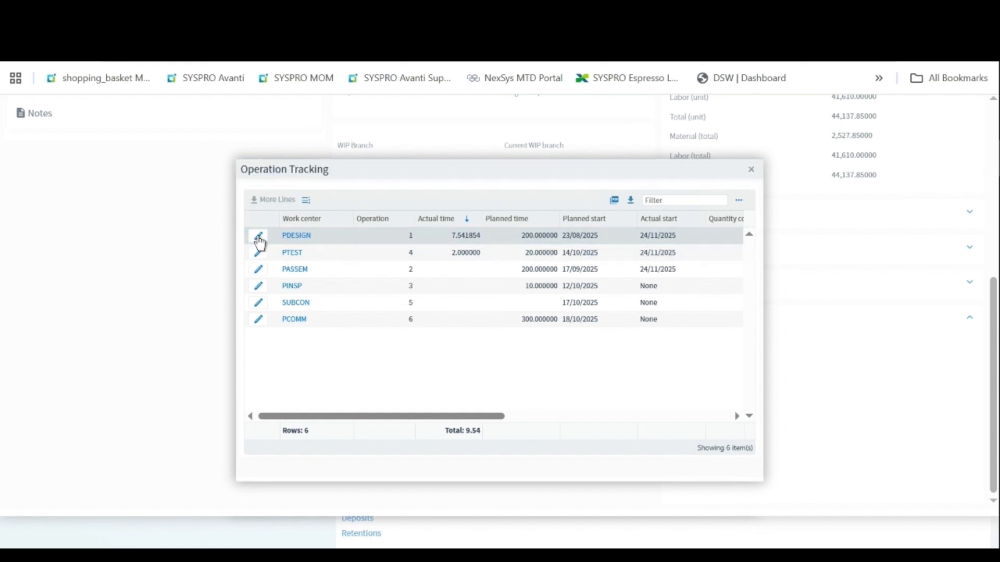
click(276, 258)
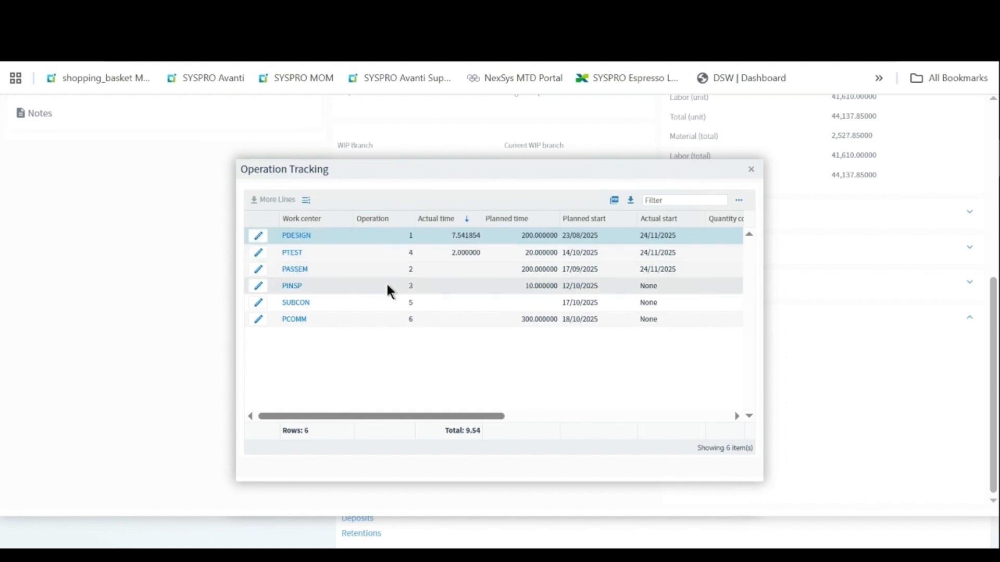